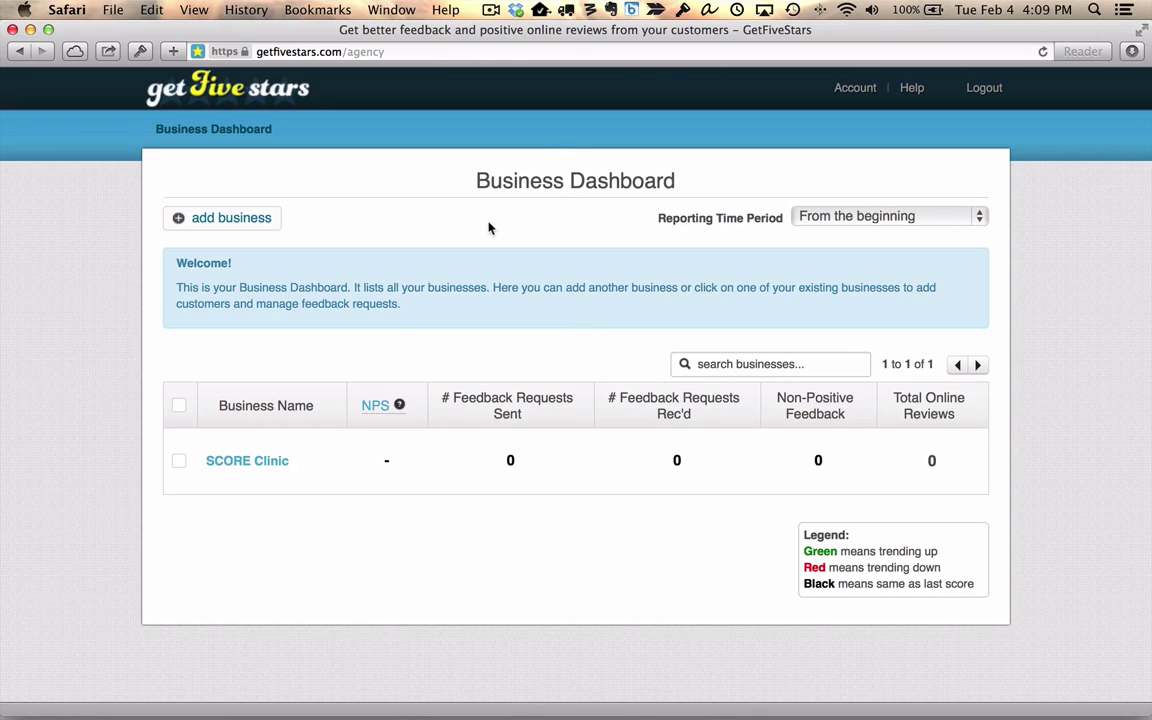
Step: Open the SCORE Clinic business, look over the name, email and notes fields for adding a customer, and return to its customer dashboard
click(255, 465)
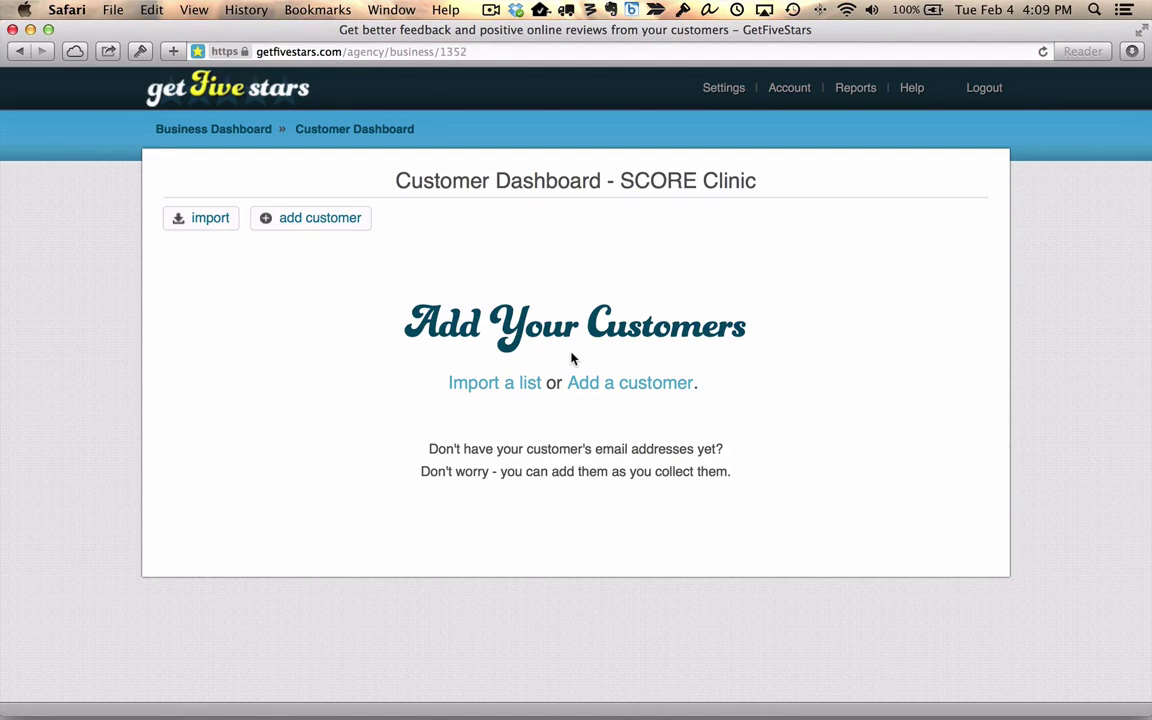
click(335, 222)
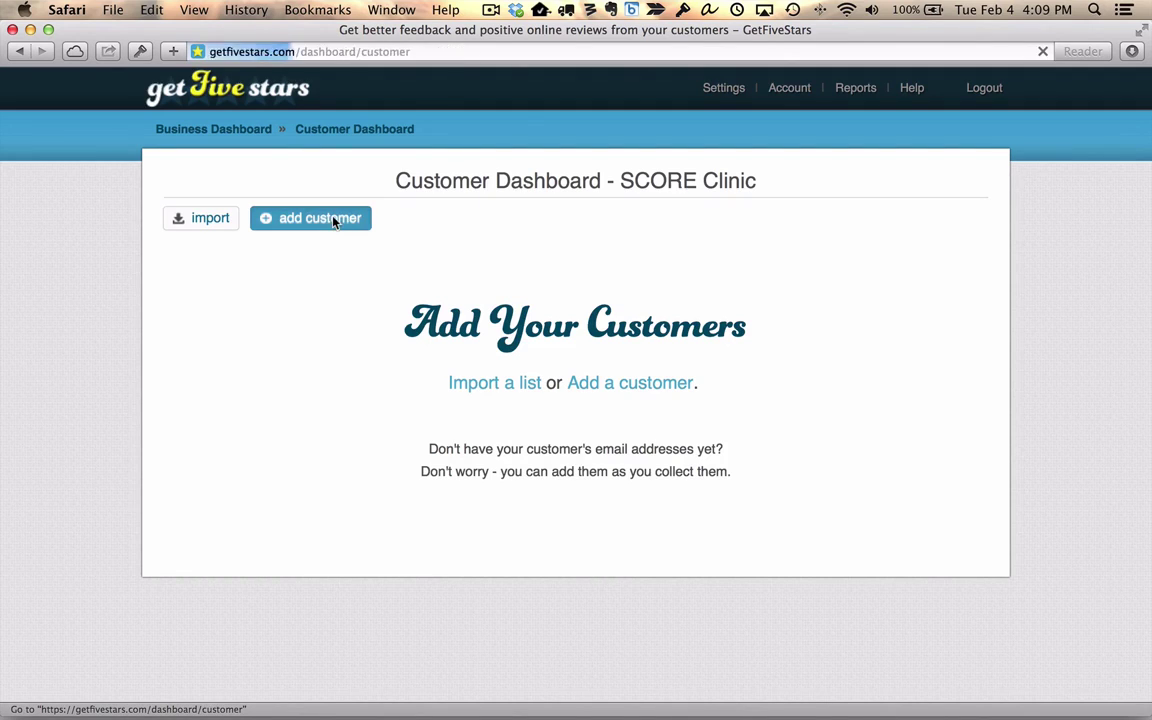
click(269, 334)
click(447, 330)
click(302, 421)
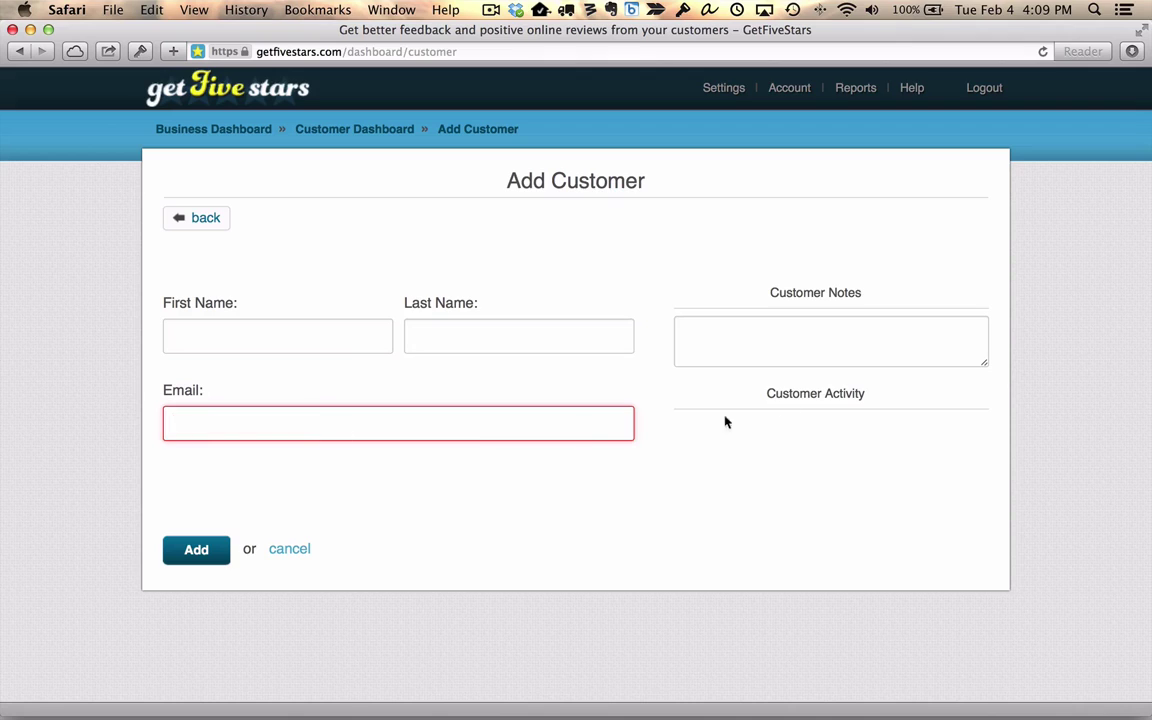
click(758, 353)
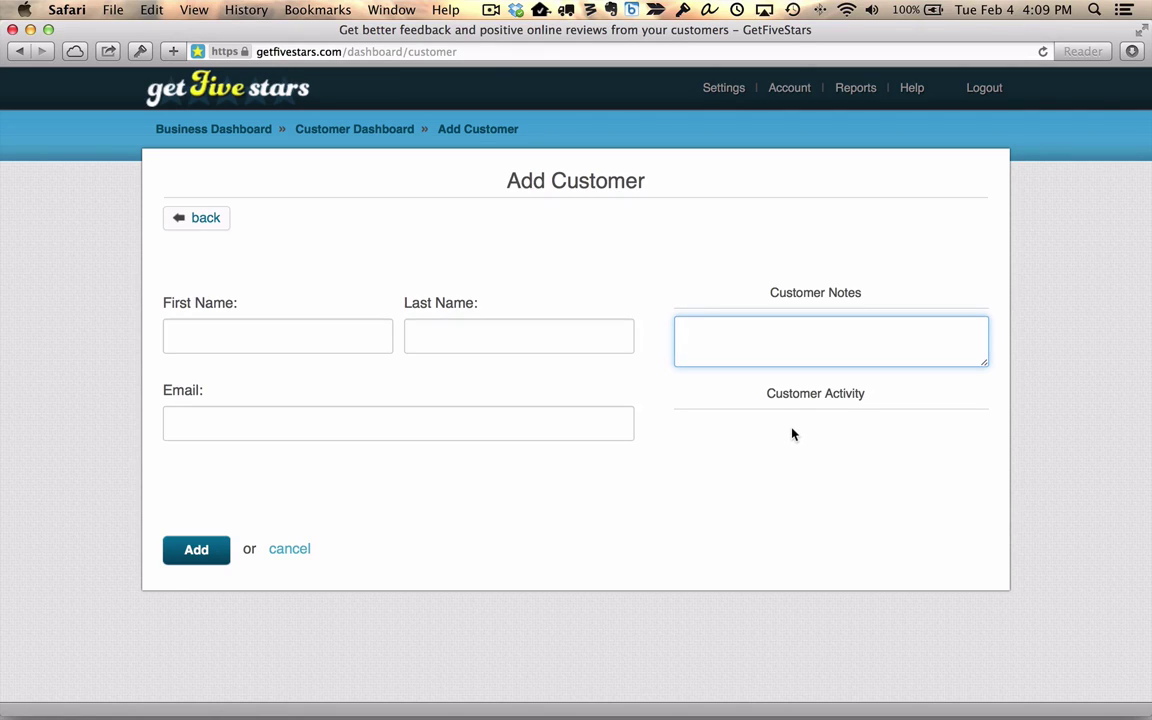
click(208, 228)
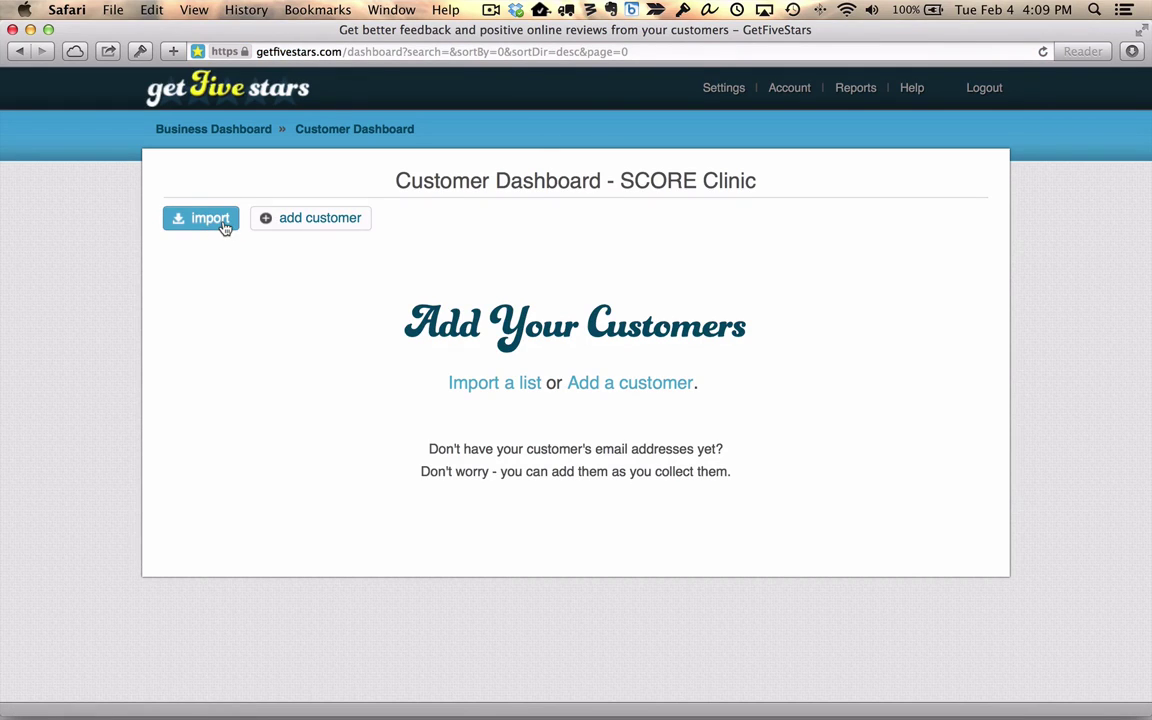
Step: Import a customer list into SCORE Clinic from the file gfs-customers-import.xls in Dropbox
click(224, 228)
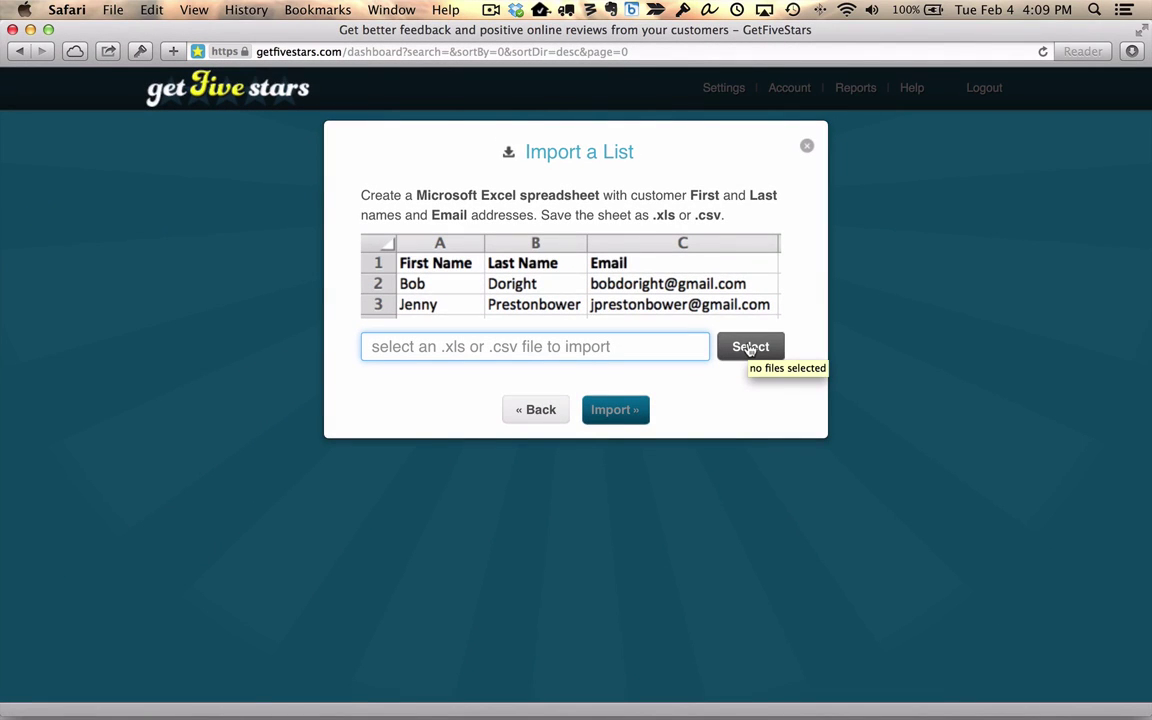
click(750, 347)
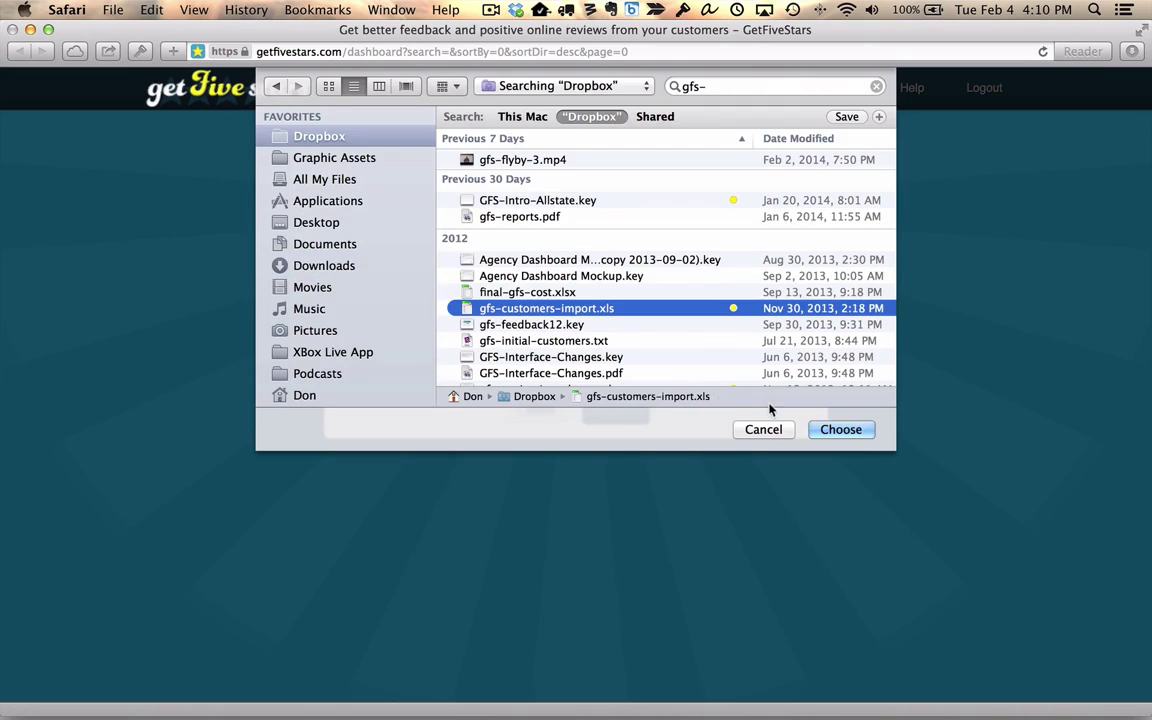
click(841, 429)
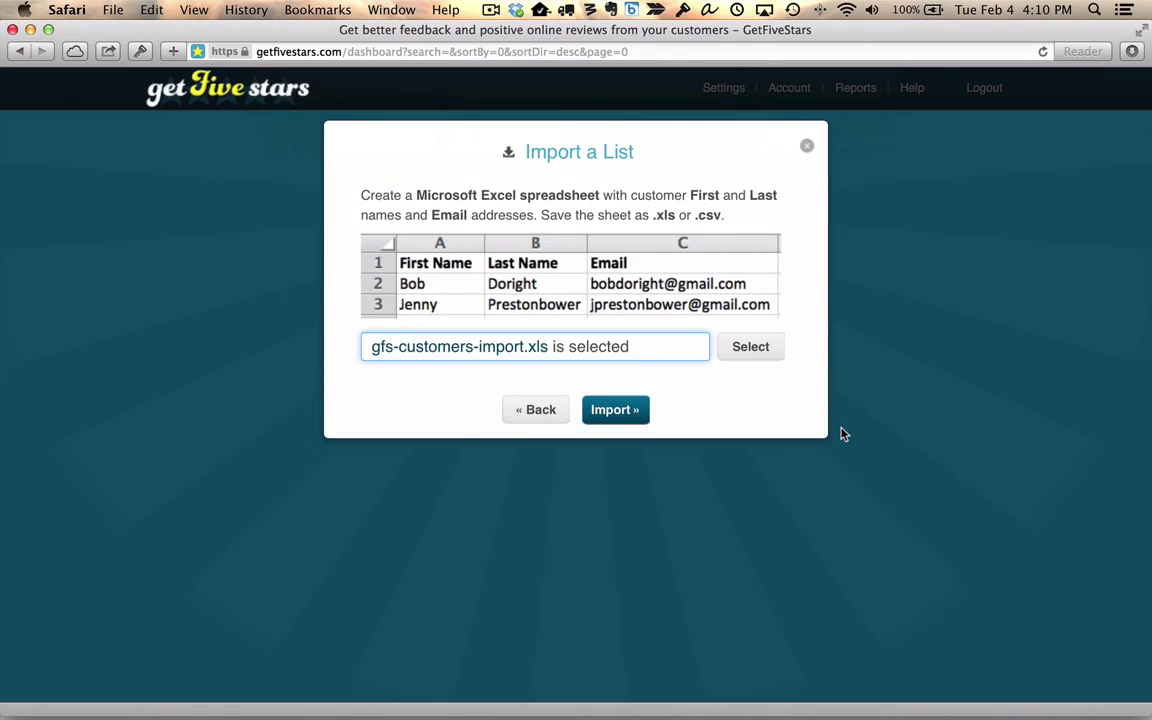
click(616, 410)
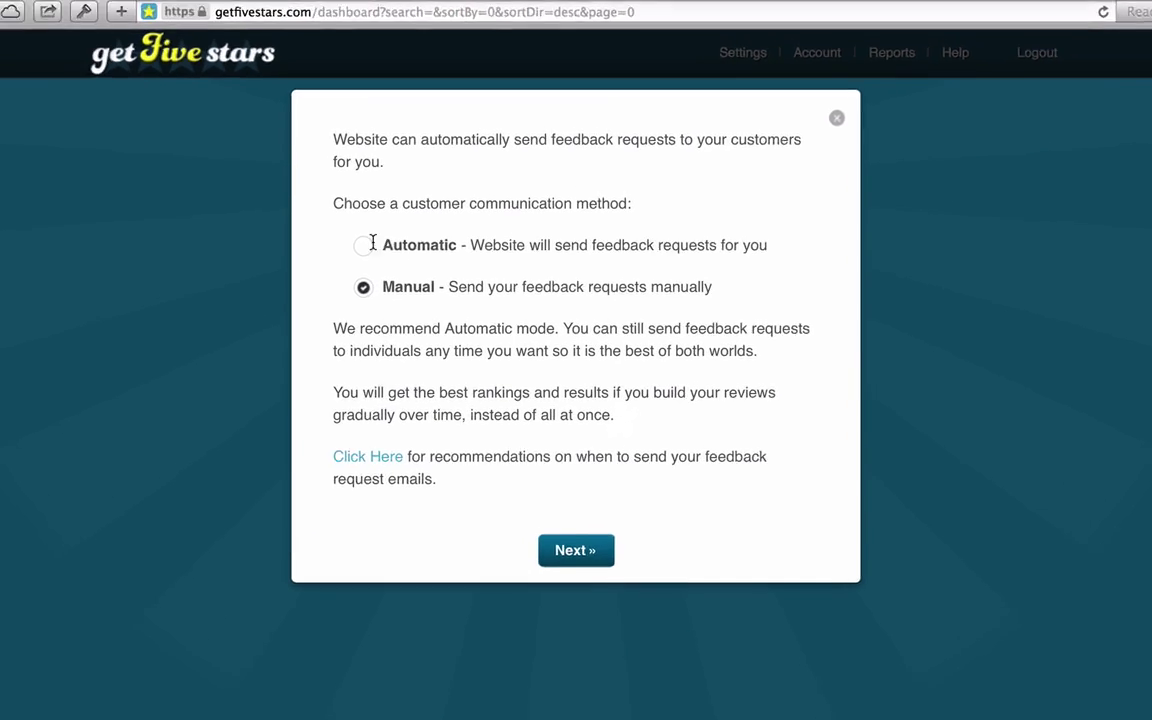
Step: Try the Automatic communication method, set it back to Manual, and finish the import setup
click(363, 245)
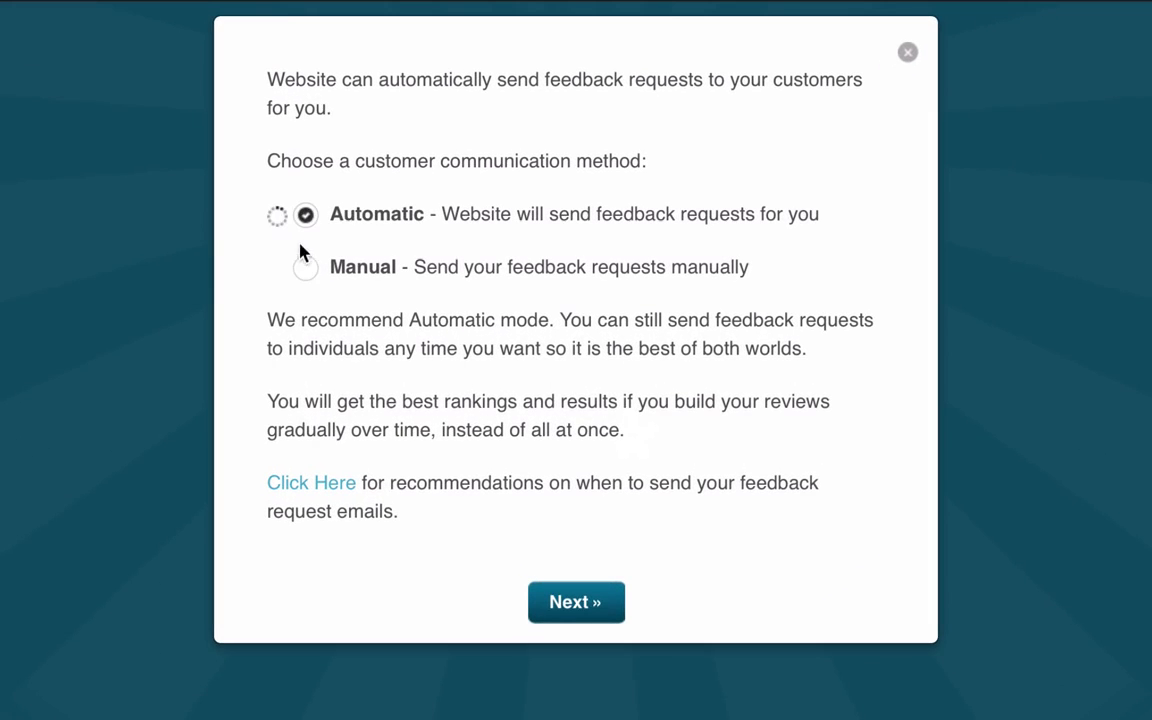
click(363, 287)
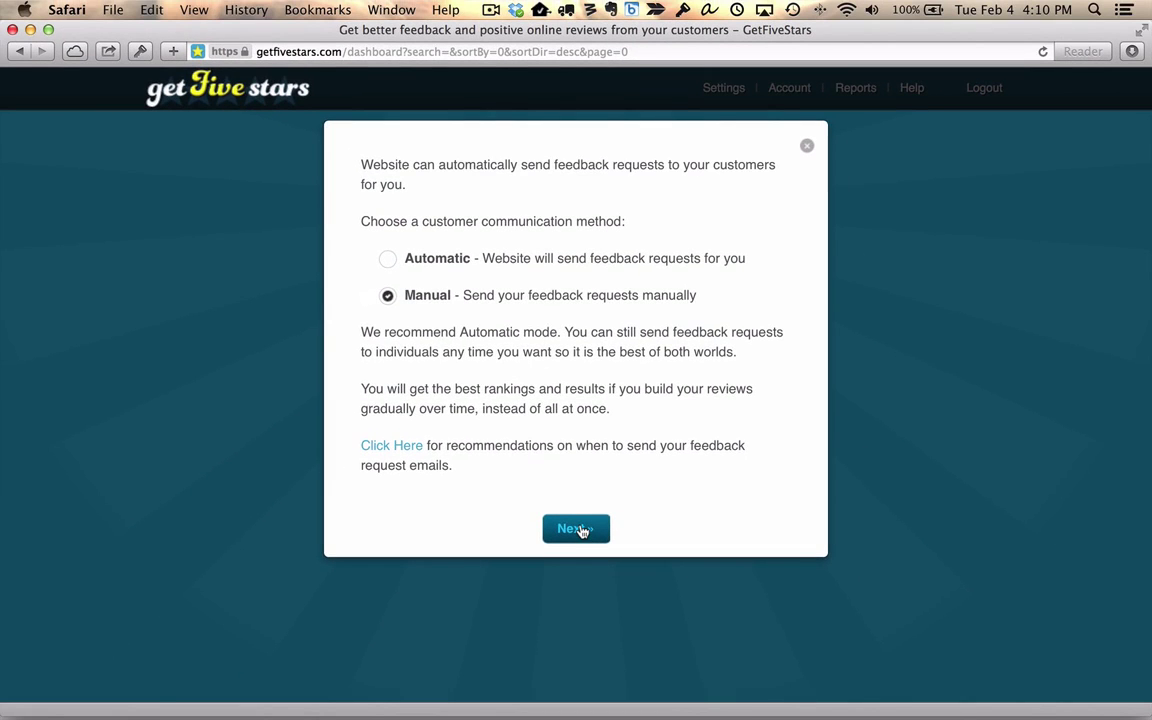
click(581, 530)
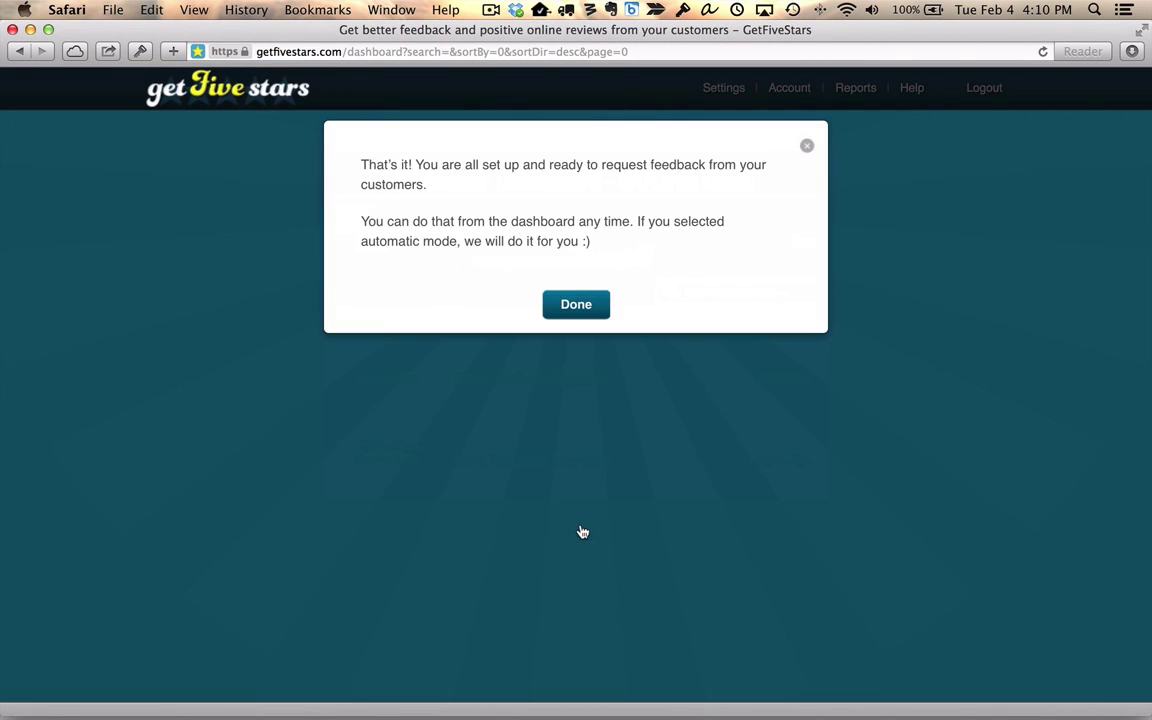
click(576, 305)
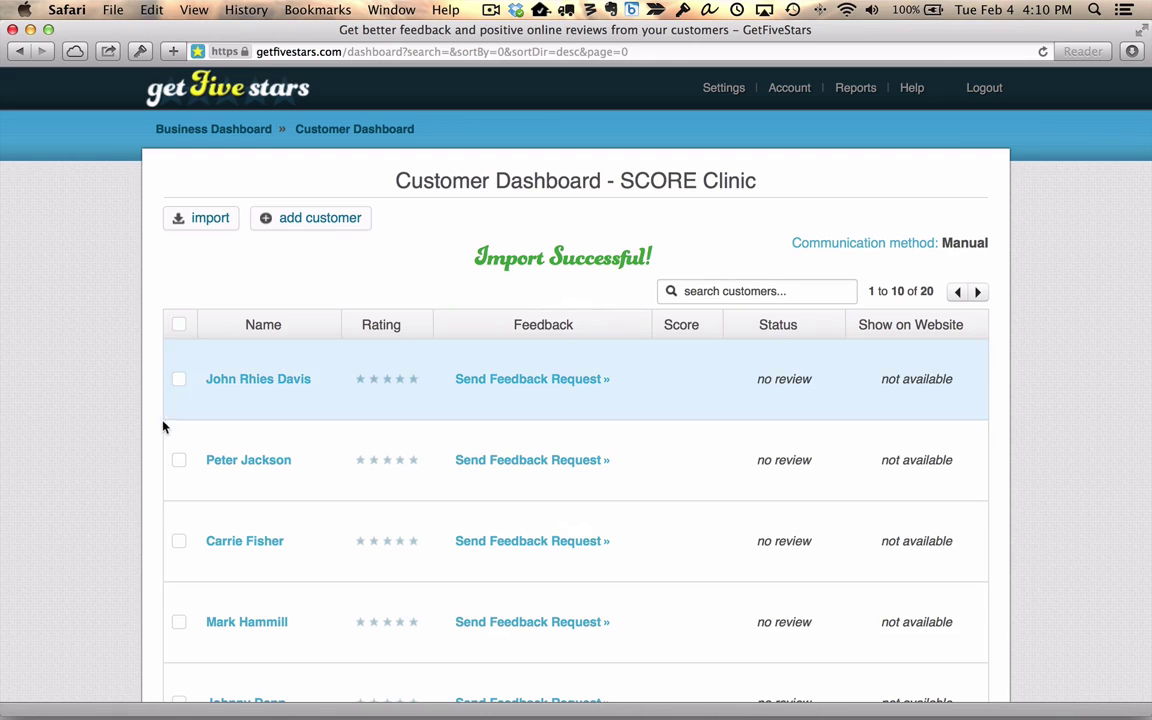
Step: Look through the list of imported customers on the SCORE Clinic customer dashboard
scroll(115, 449, down, 5)
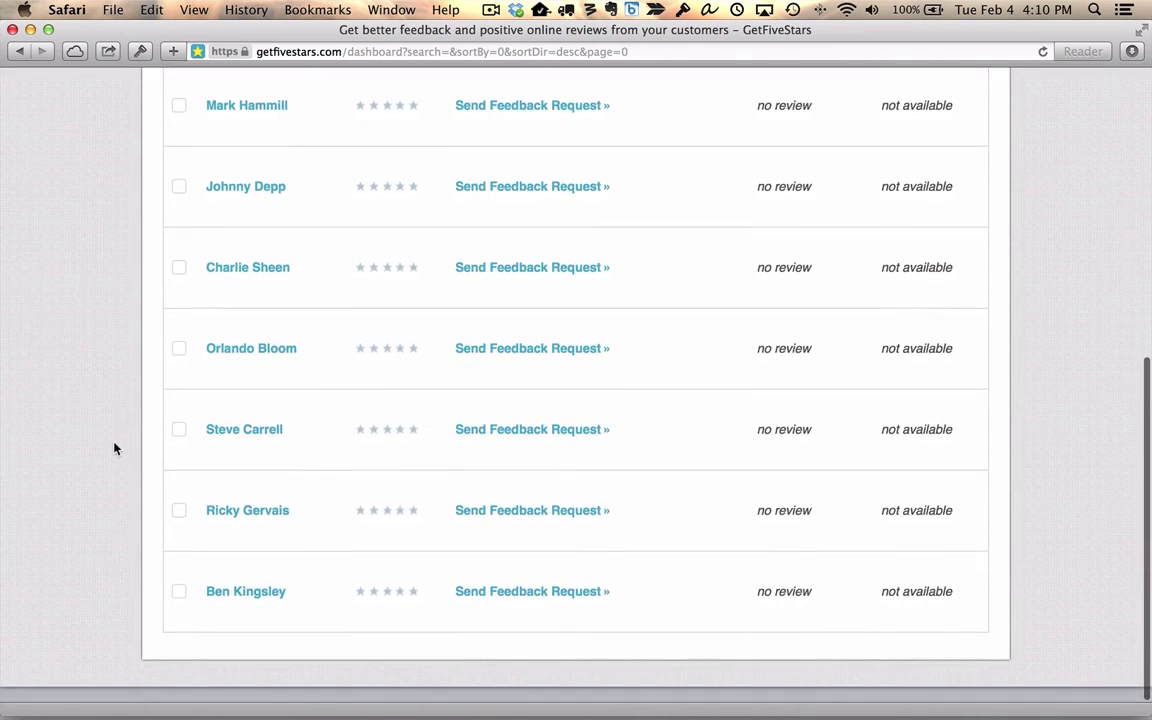
scroll(115, 449, up, 5)
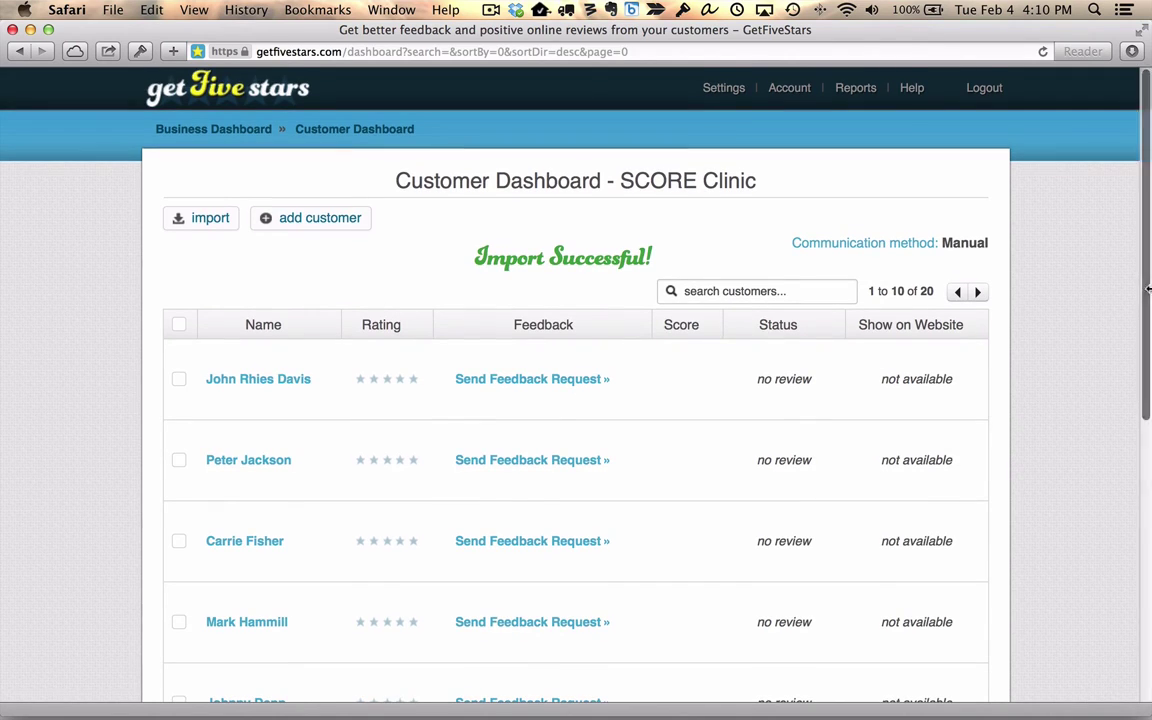
drag(1149, 290, 1148, 328)
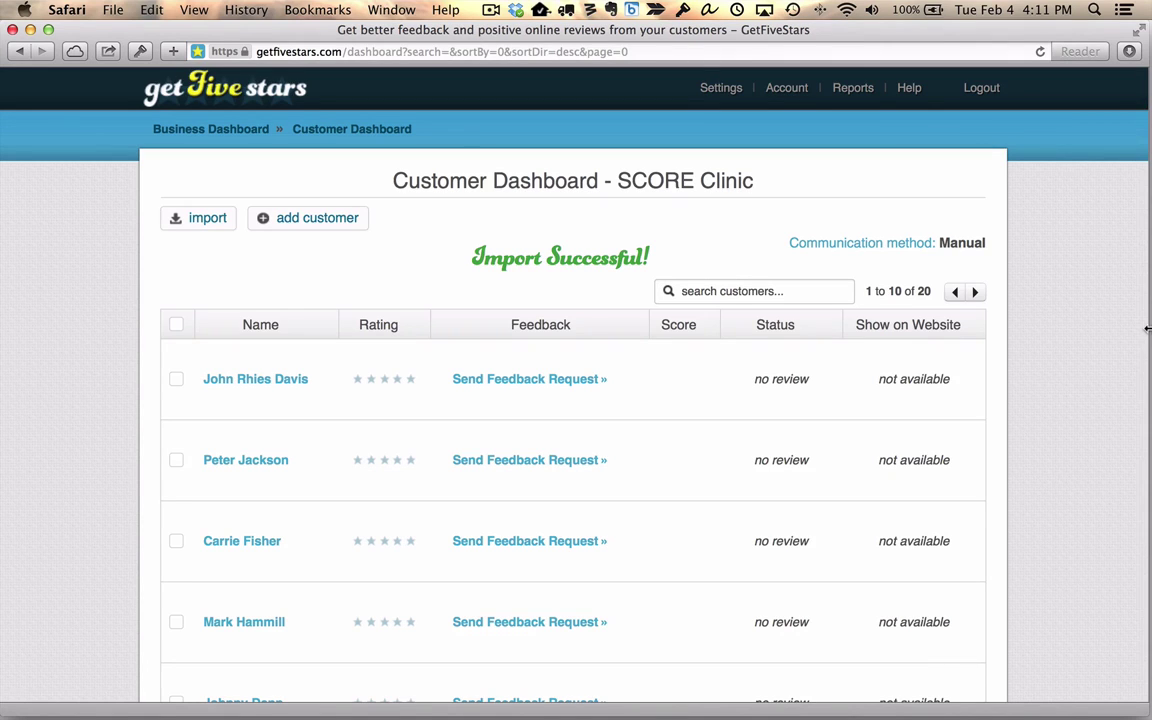
Step: Switch to the phone's browser and review the mobile versions of the customer dashboard and the Add Customer form
key(super+Tab)
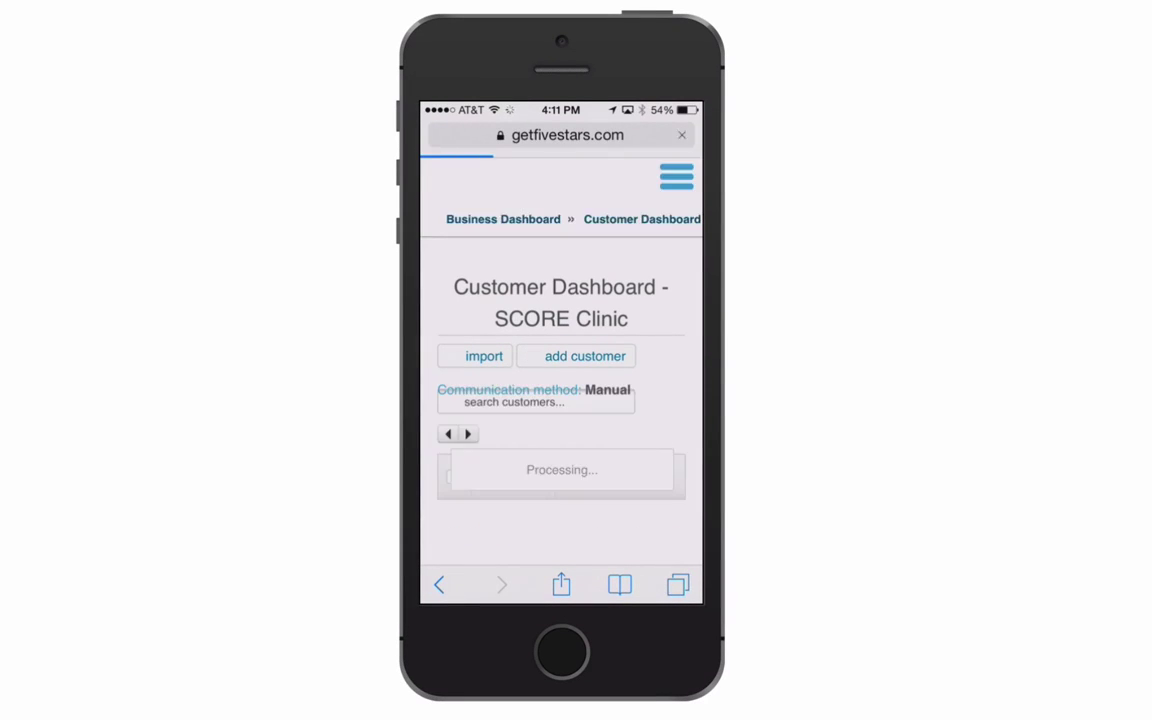
scroll(561, 400, down, 5)
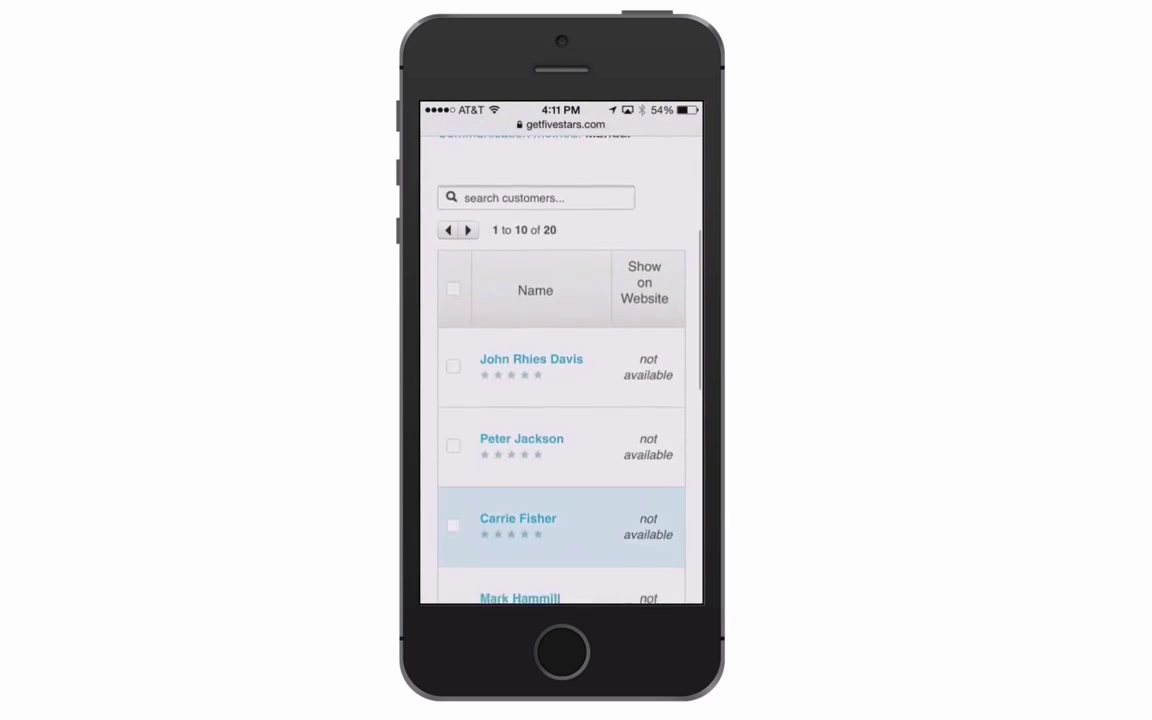
scroll(561, 400, up, 5)
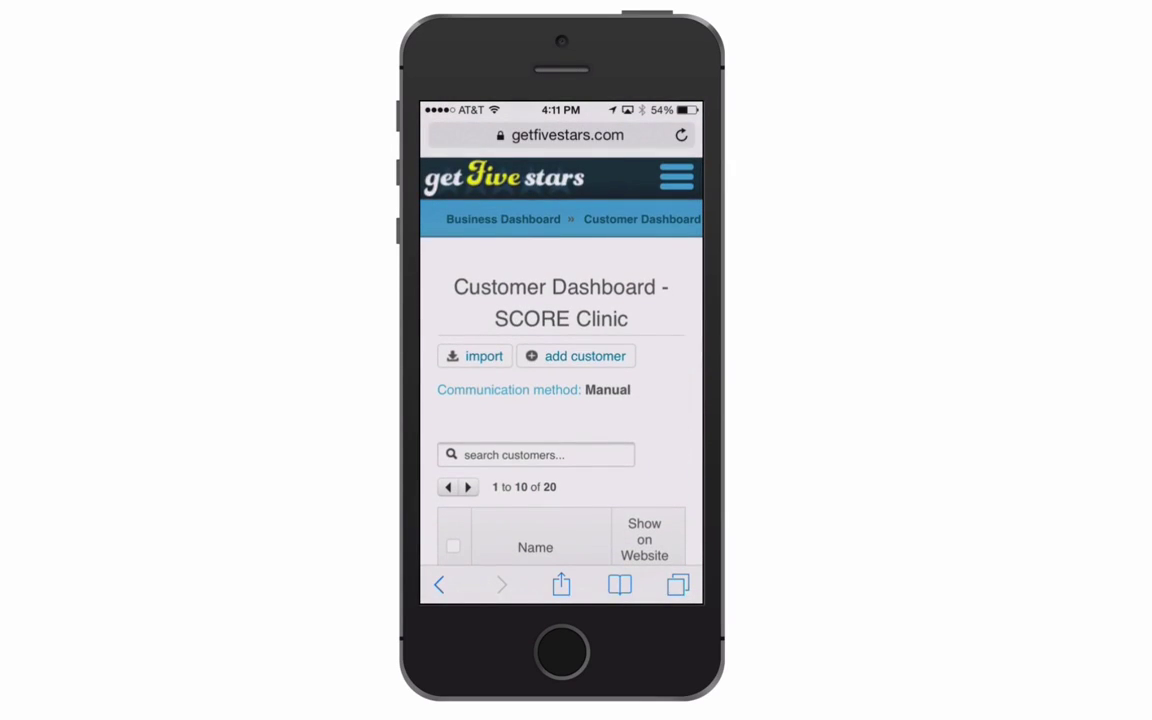
click(576, 356)
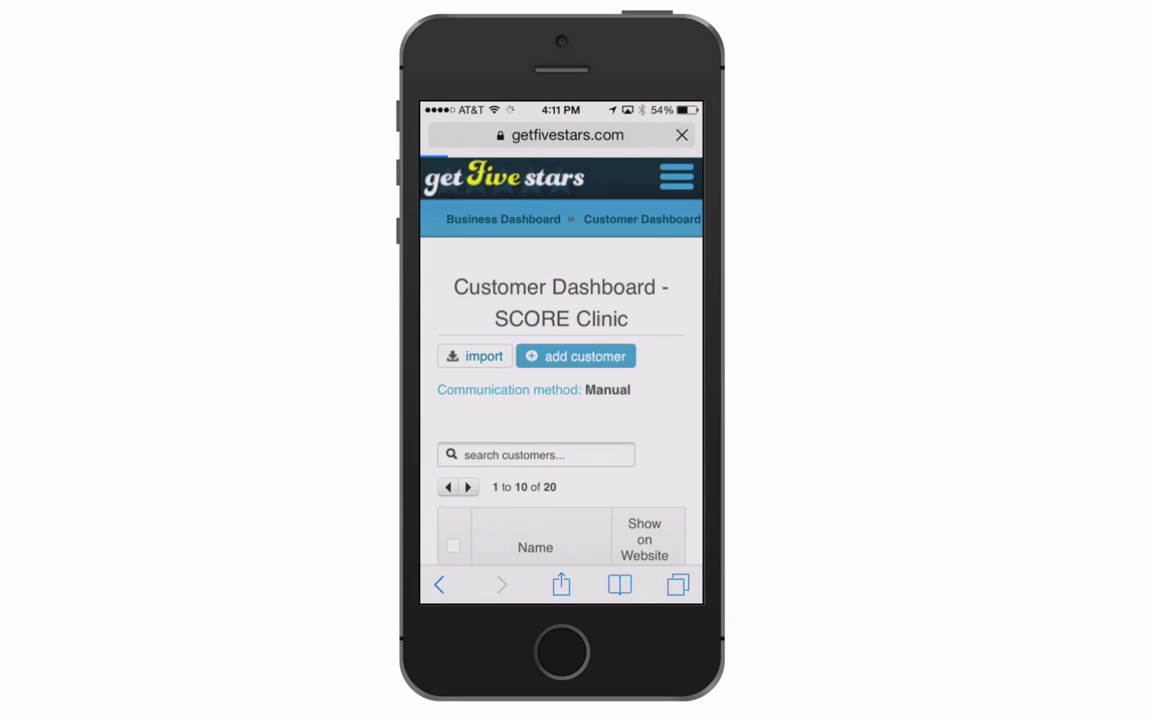
scroll(561, 400, down, 2)
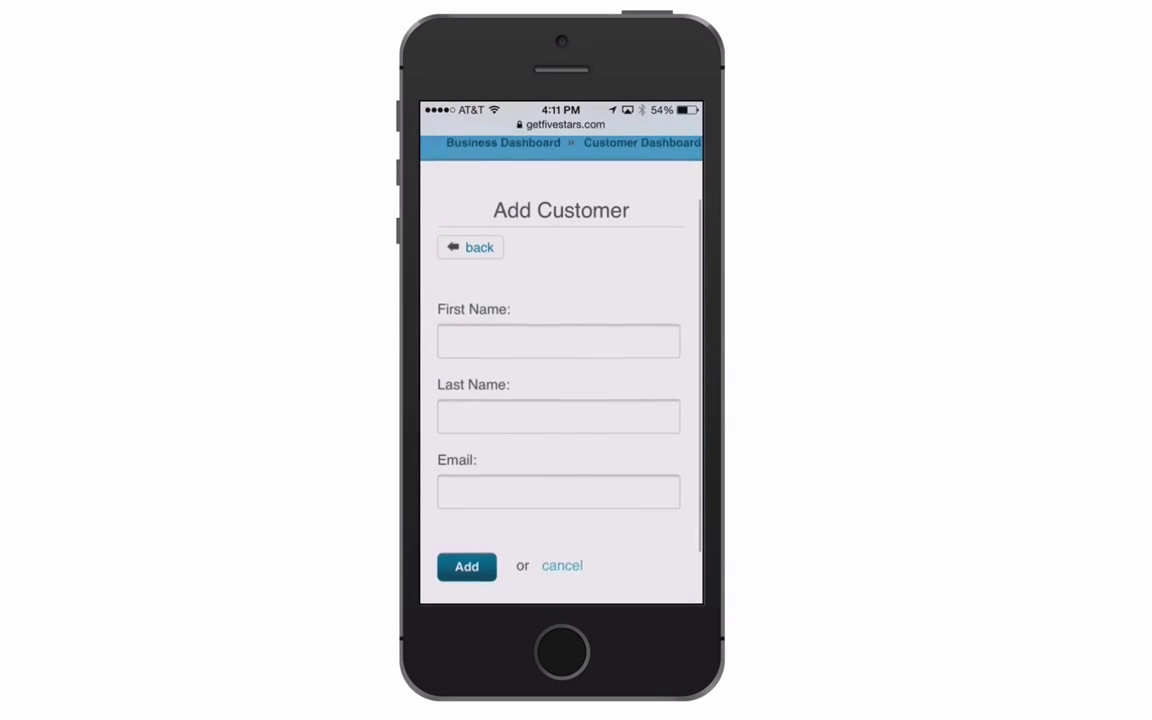
scroll(561, 400, up, 2)
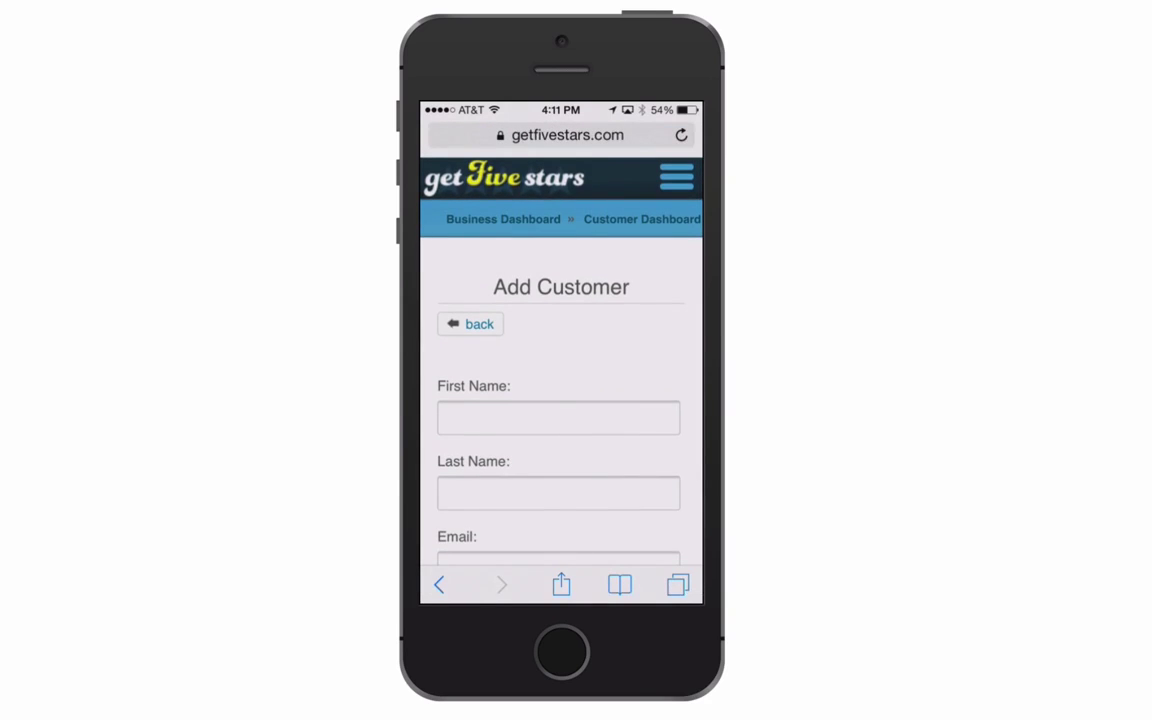
Step: Review the Settings, Account, Reports and Help entries of the mobile site's navigation
click(676, 177)
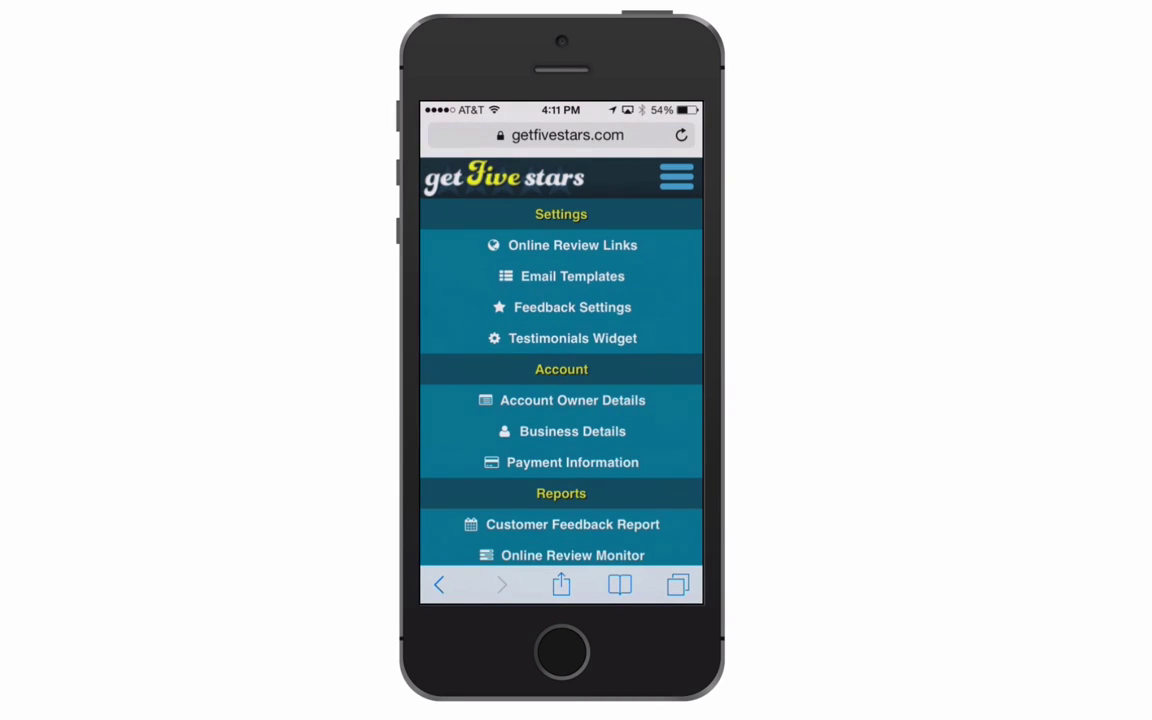
scroll(561, 400, down, 3)
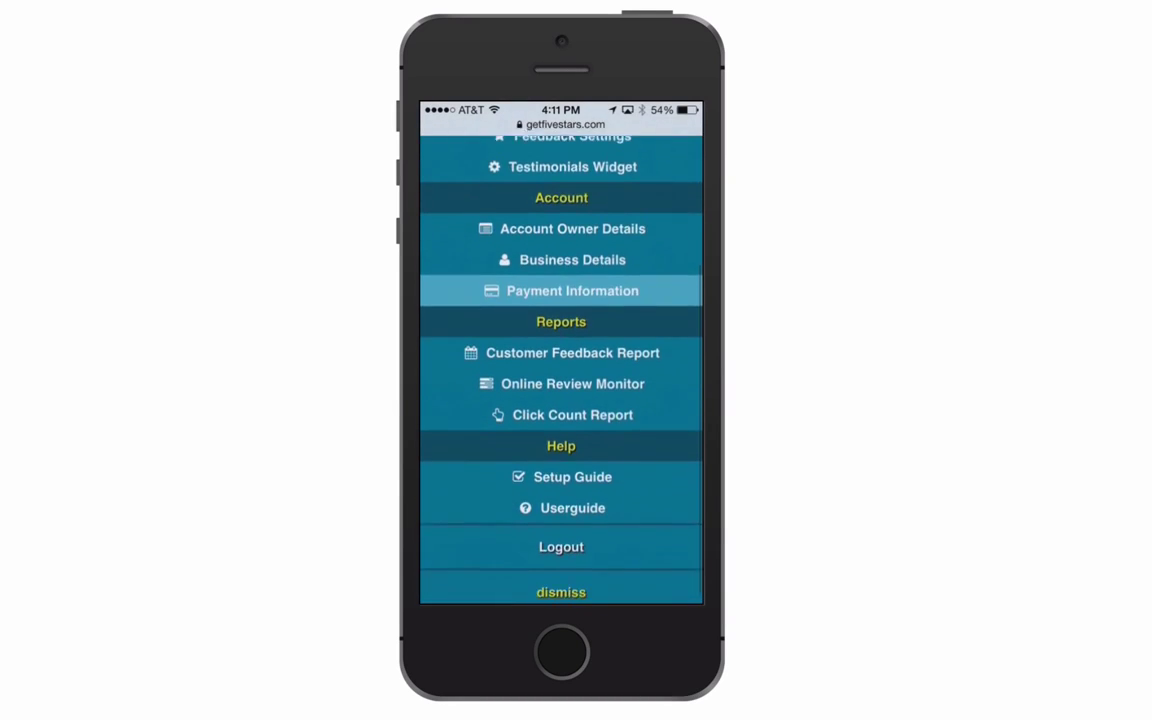
scroll(572, 473, down, 2)
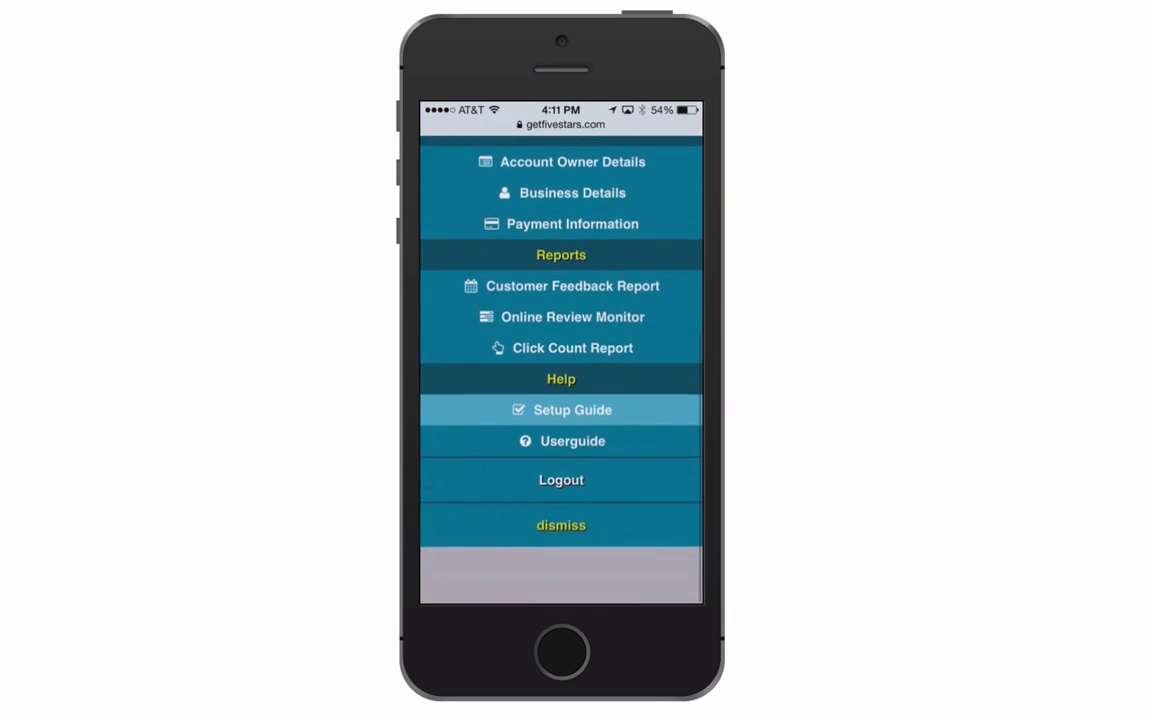
click(572, 250)
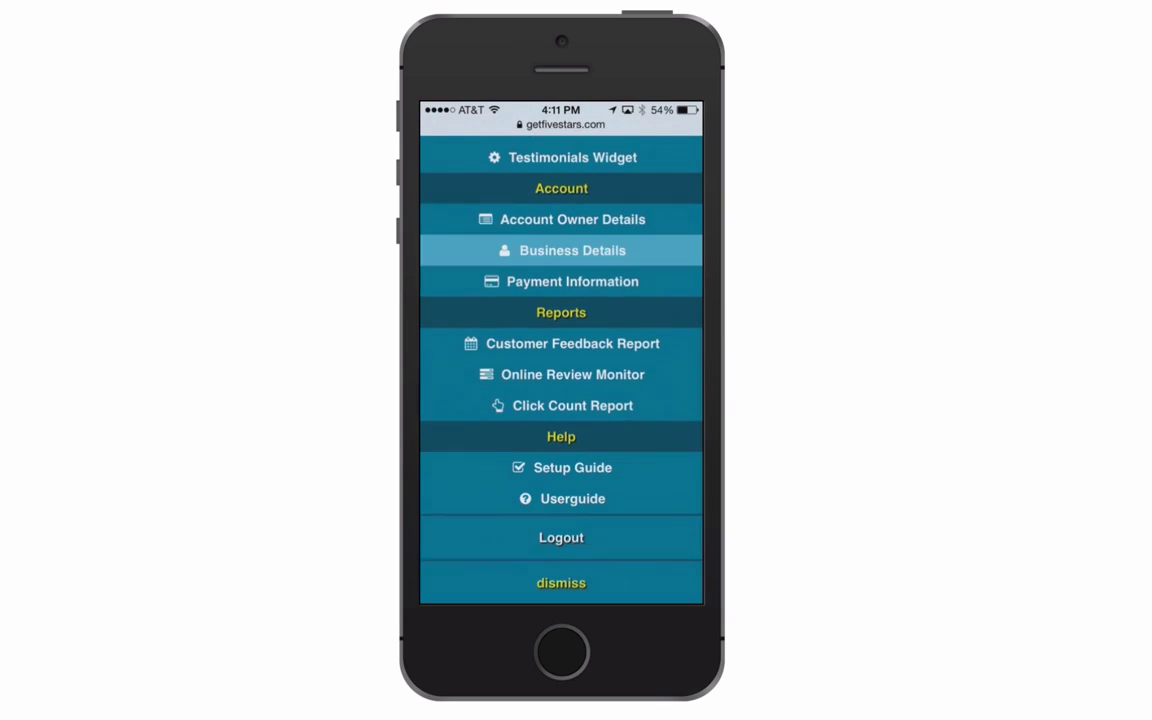
Step: Switch back to the desktop browser and set SCORE Clinic's customer communication method to Automatic
key(super+Tab)
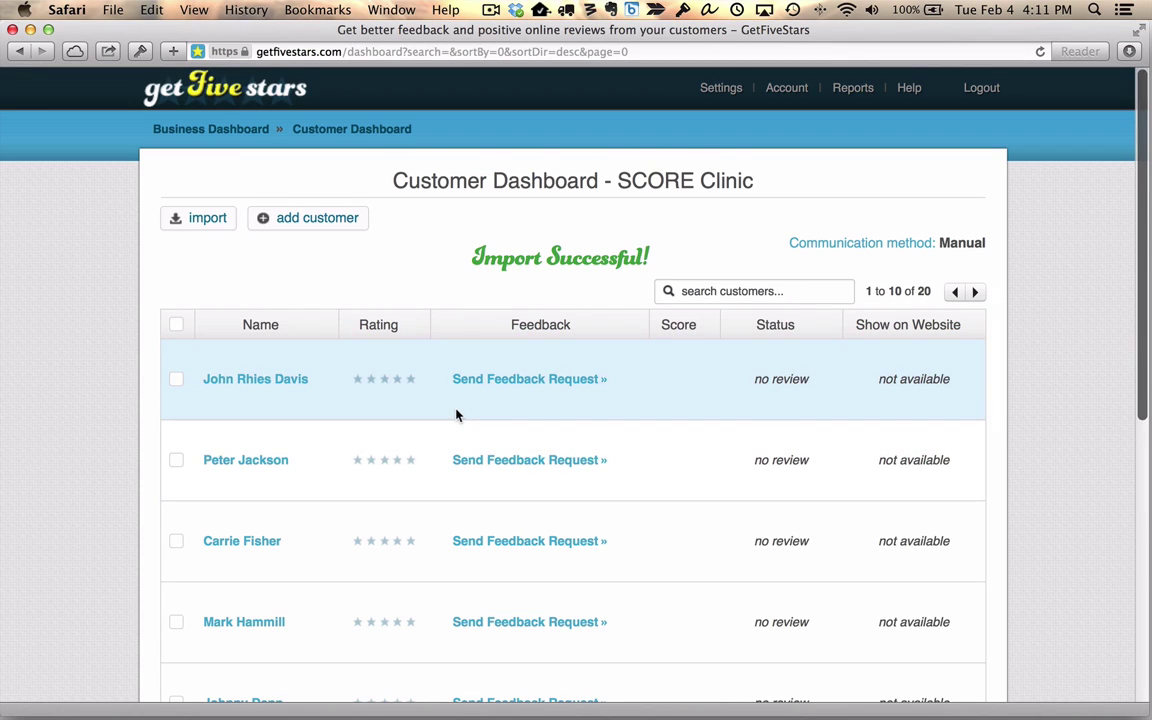
scroll(456, 415, down, 5)
scroll(456, 415, up, 5)
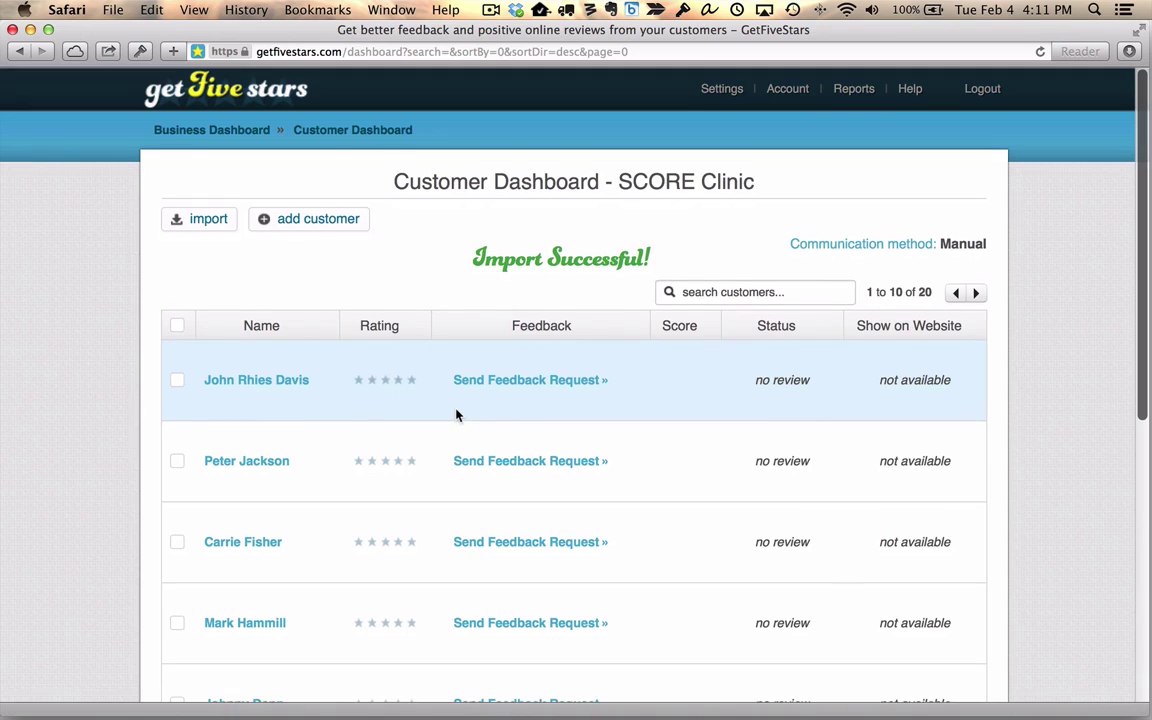
click(861, 247)
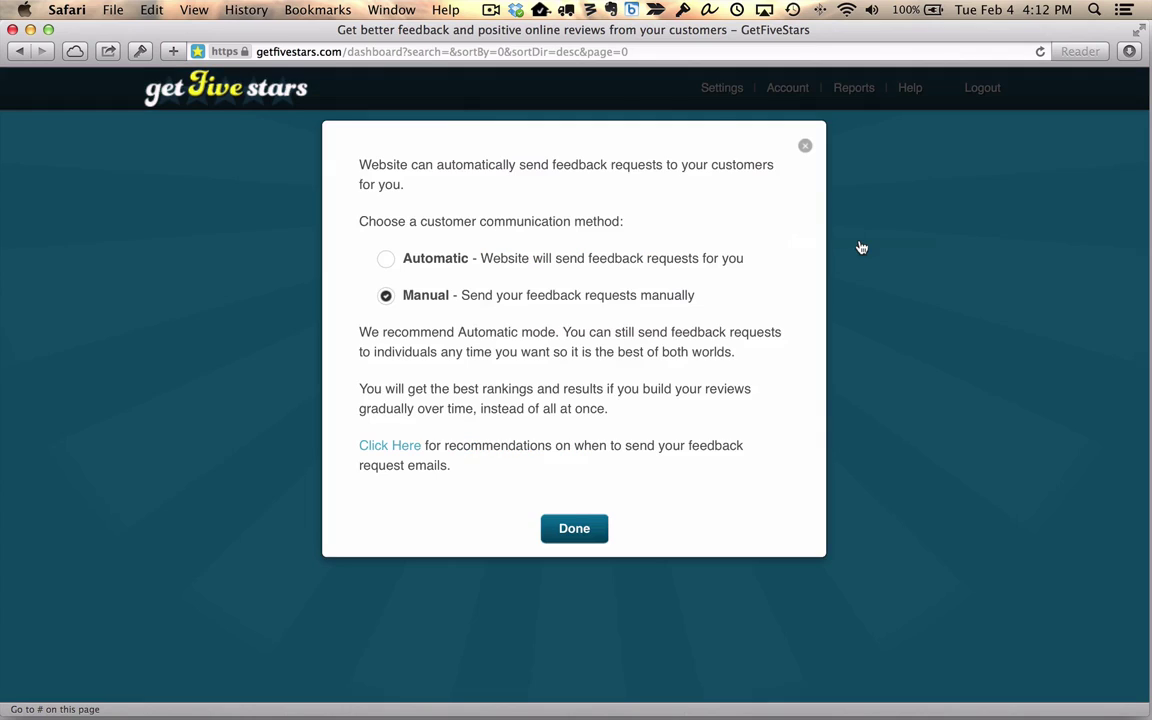
click(386, 260)
click(568, 530)
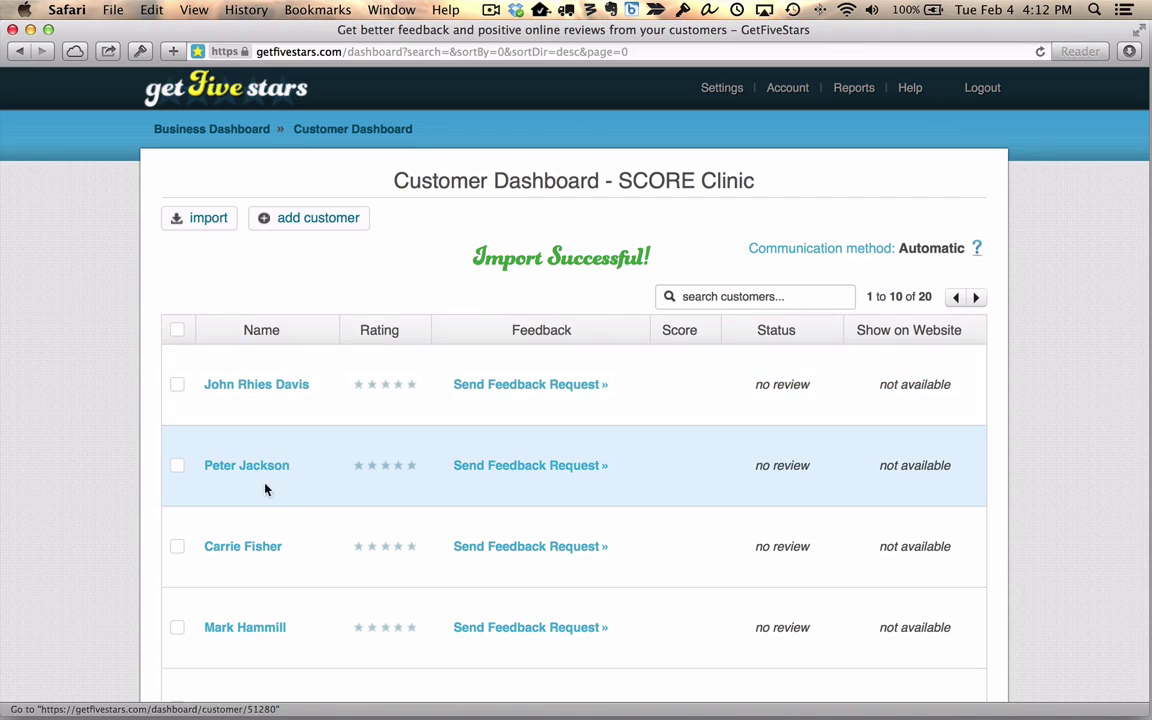
Step: Select the second customer to view the available bulk actions, and clear the selection again
click(178, 467)
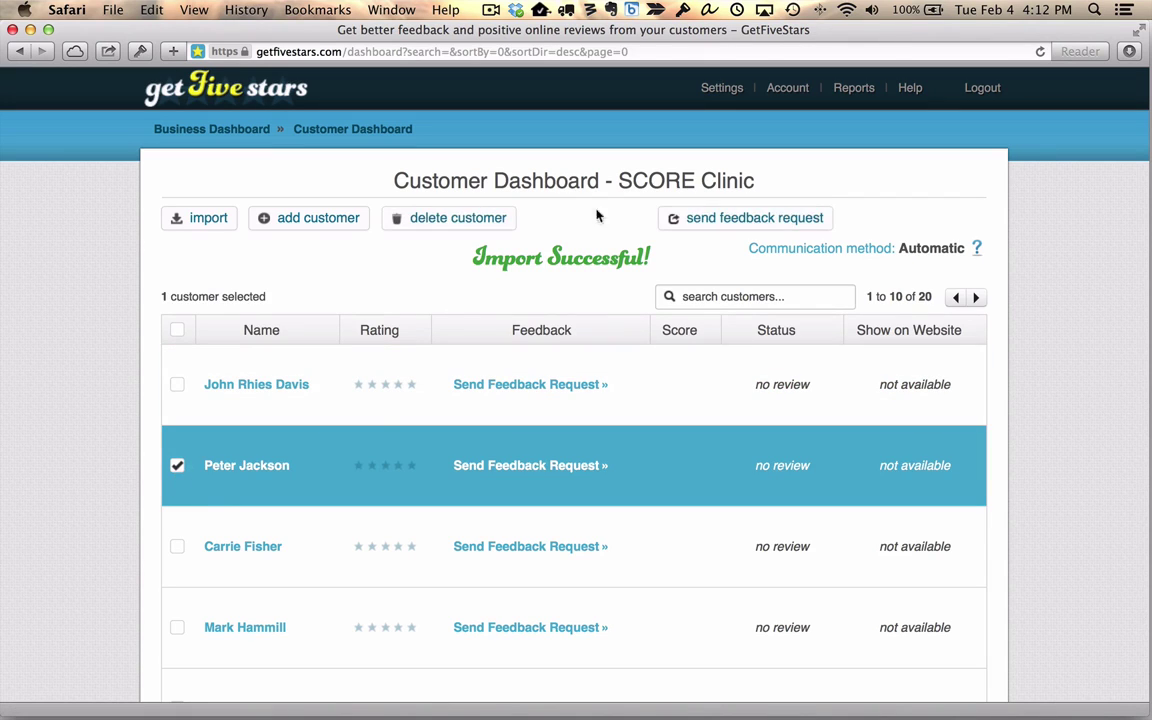
click(177, 467)
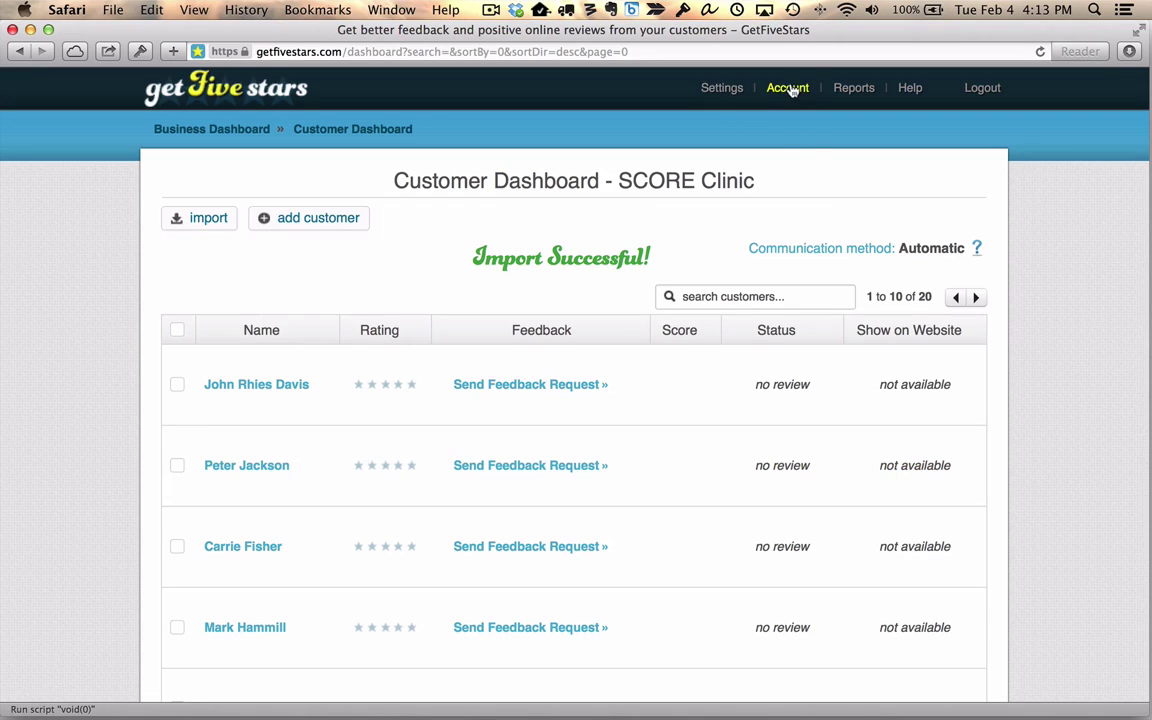
Step: Open the account's Business Details and copy the Leave feedback URL
click(790, 90)
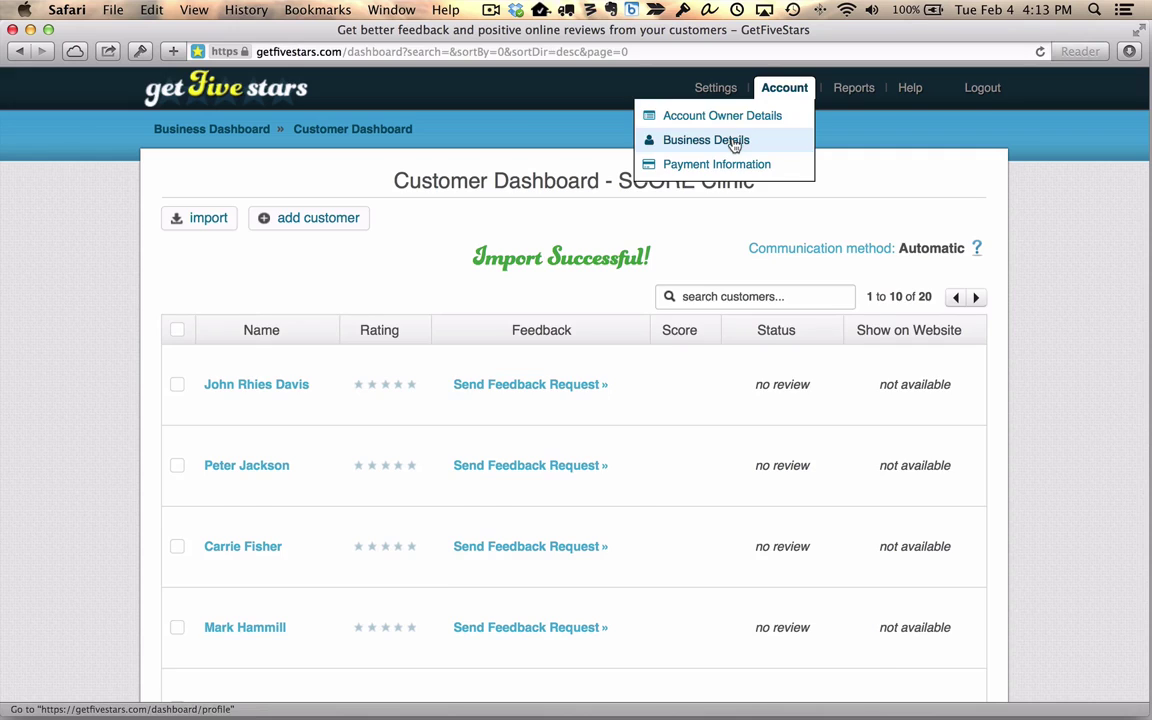
click(665, 140)
scroll(480, 420, down, 5)
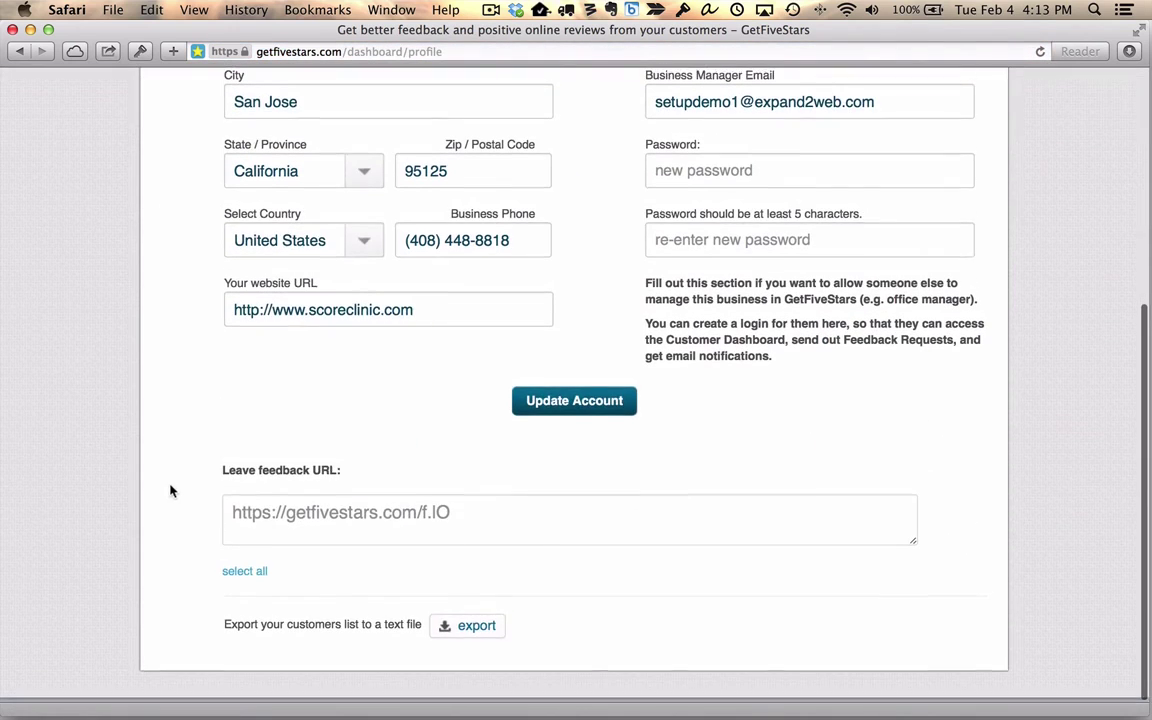
drag(494, 527, 175, 576)
key(super+c)
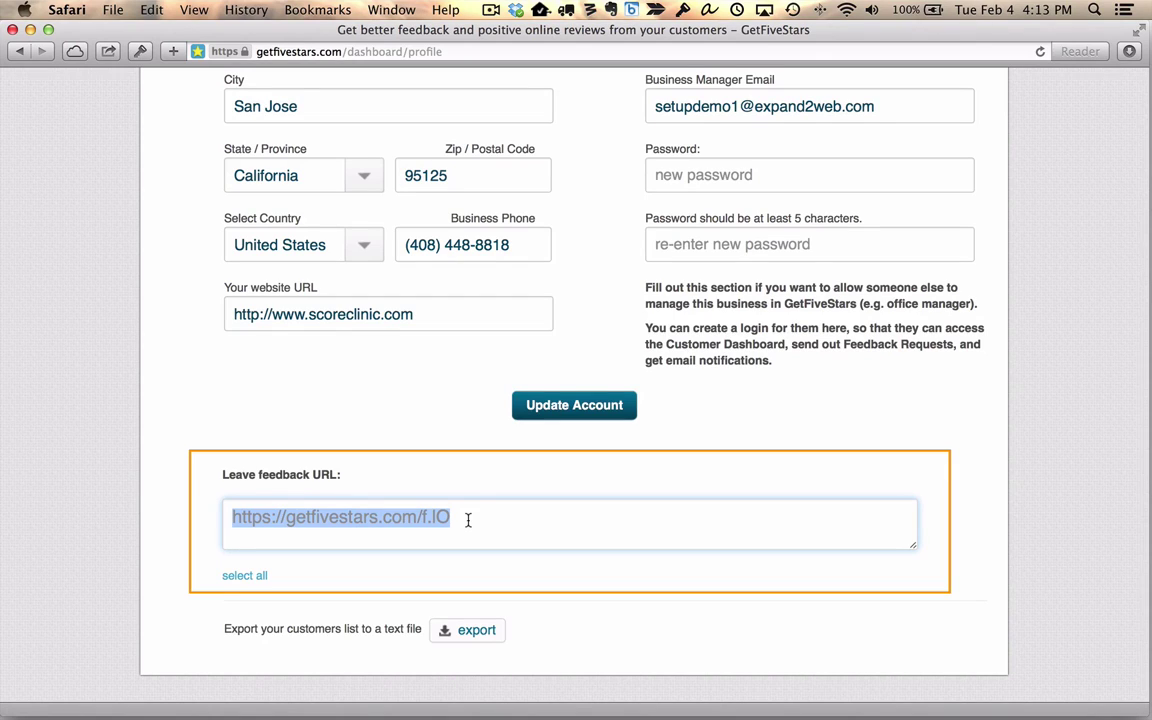
Step: Load the copied feedback URL in a new browser tab and review SCORE Clinic's public feedback form
key(super+t)
key(super+v)
key(Return)
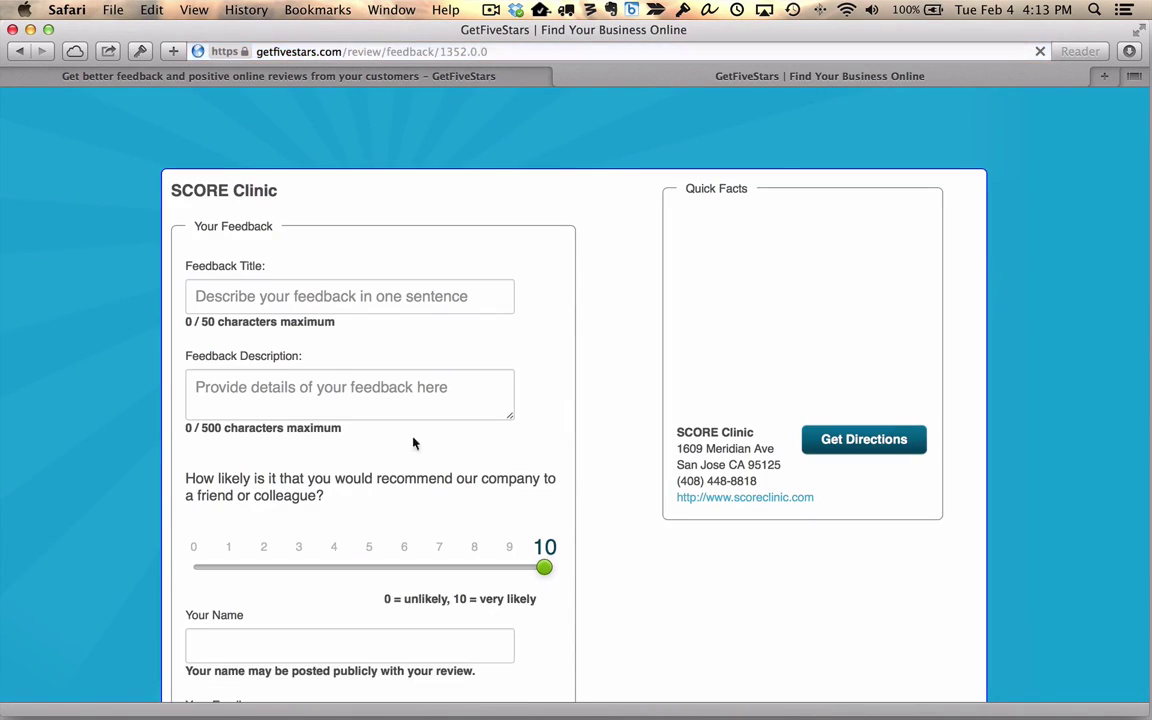
scroll(118, 442, down, 4)
scroll(119, 446, up, 4)
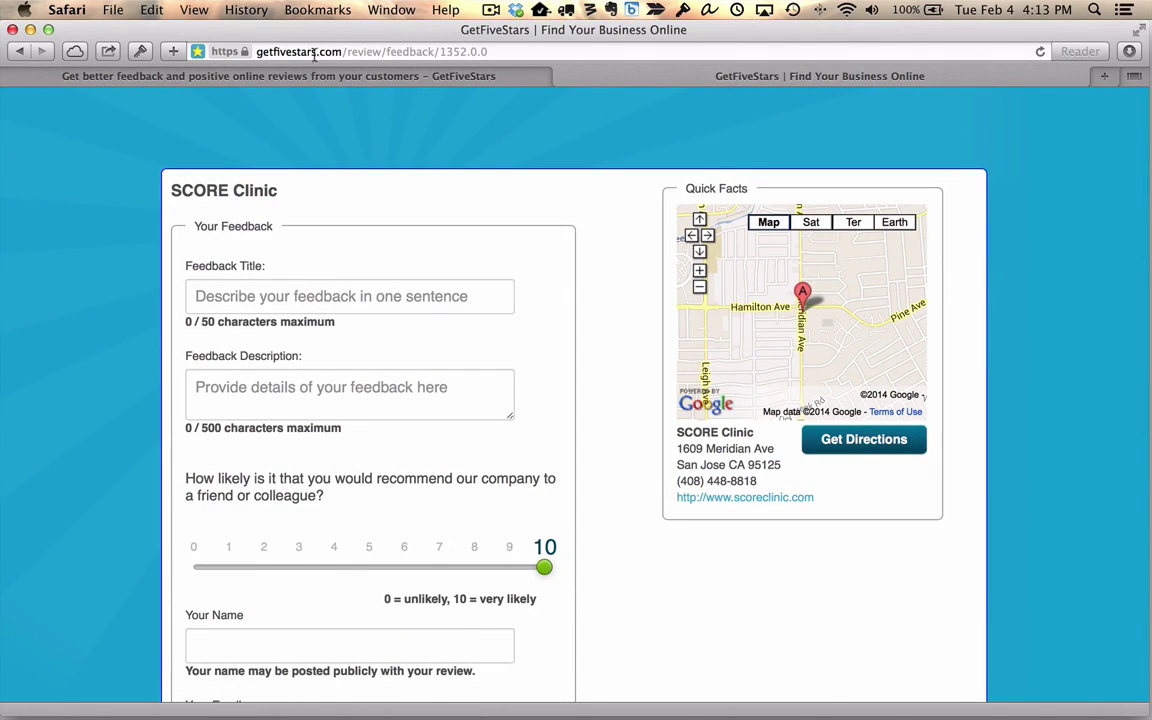
Step: Return to the SCORE Clinic customer dashboard from Business Details and look through the customer list
click(329, 80)
scroll(185, 275, up, 10)
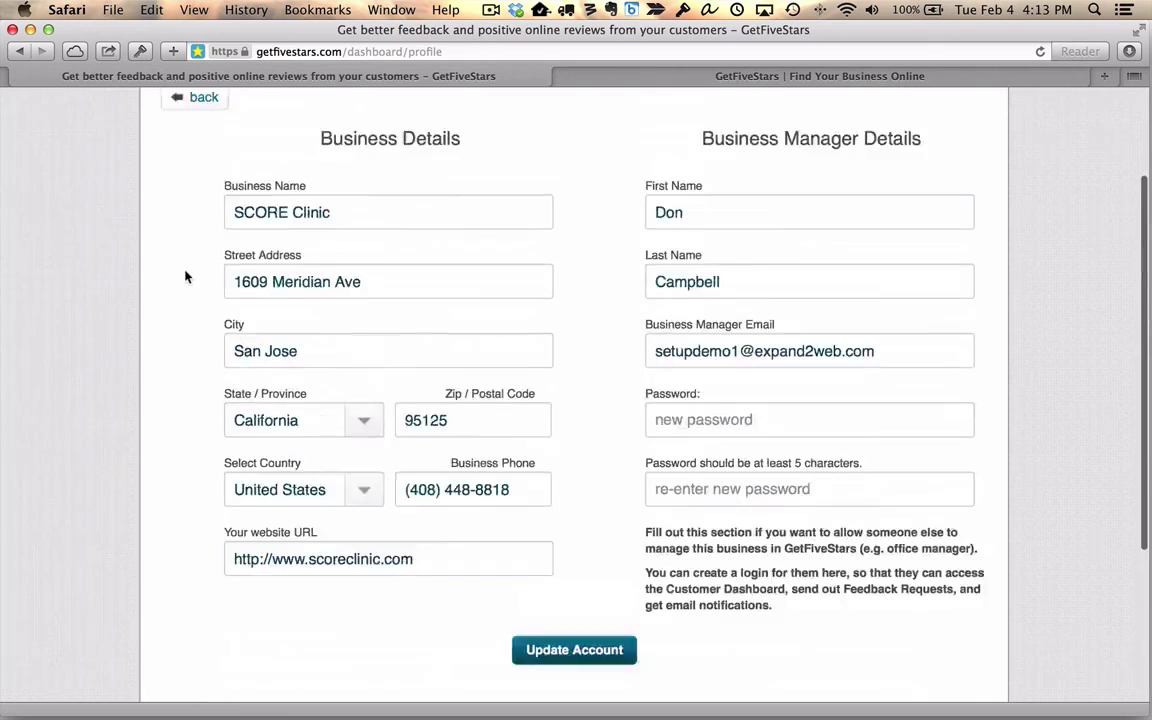
click(194, 247)
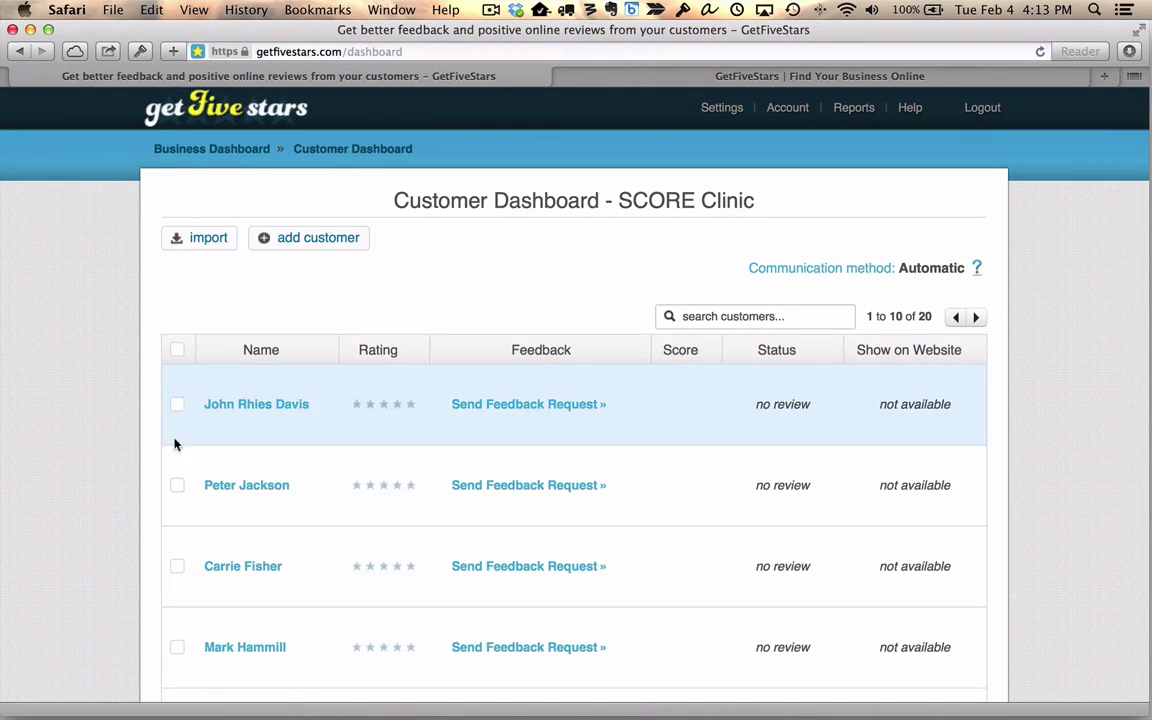
scroll(102, 479, down, 8)
scroll(102, 479, up, 8)
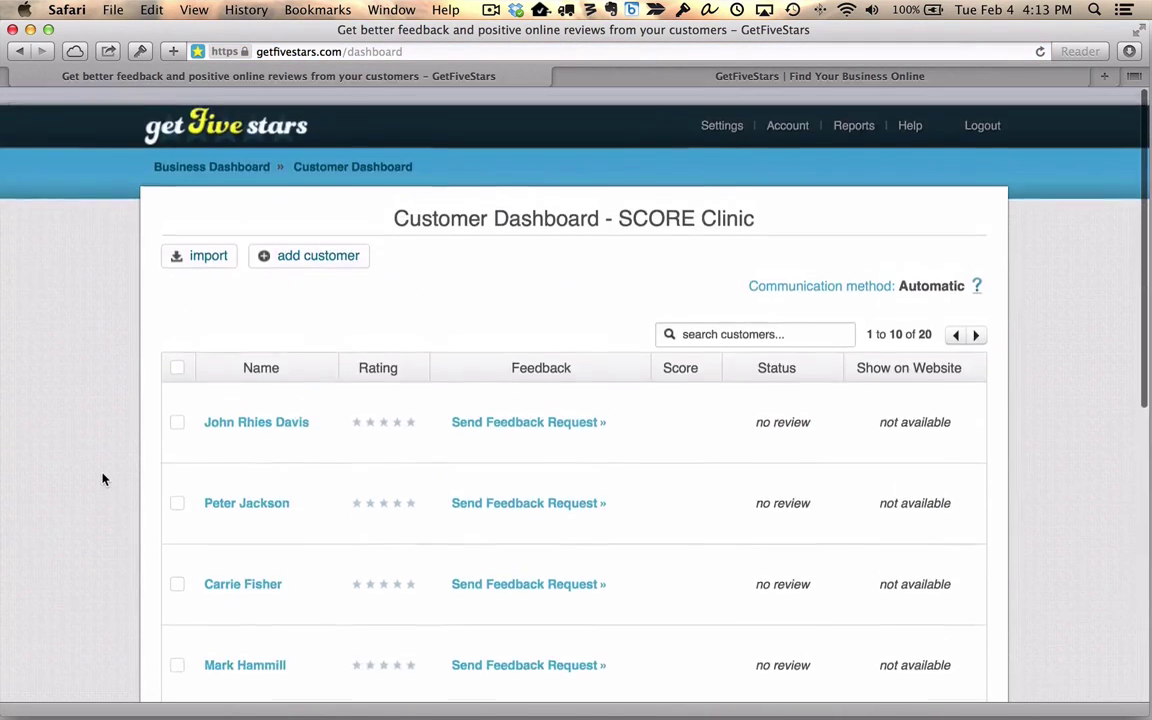